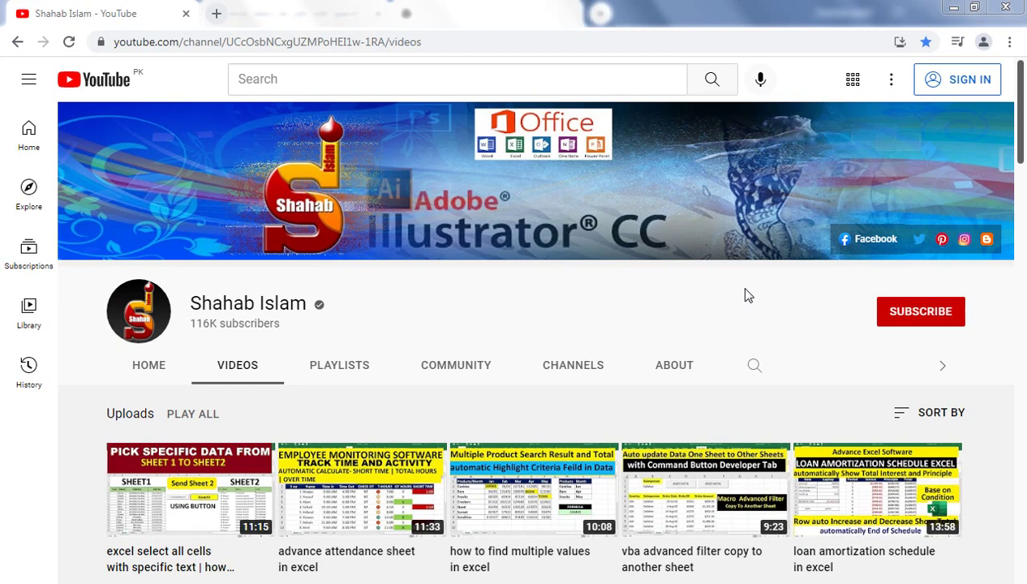
Examine how column letters and row numbers form cell addresses, using columns A to C, row 1 and several nearby cells
mouse_move(357, 487)
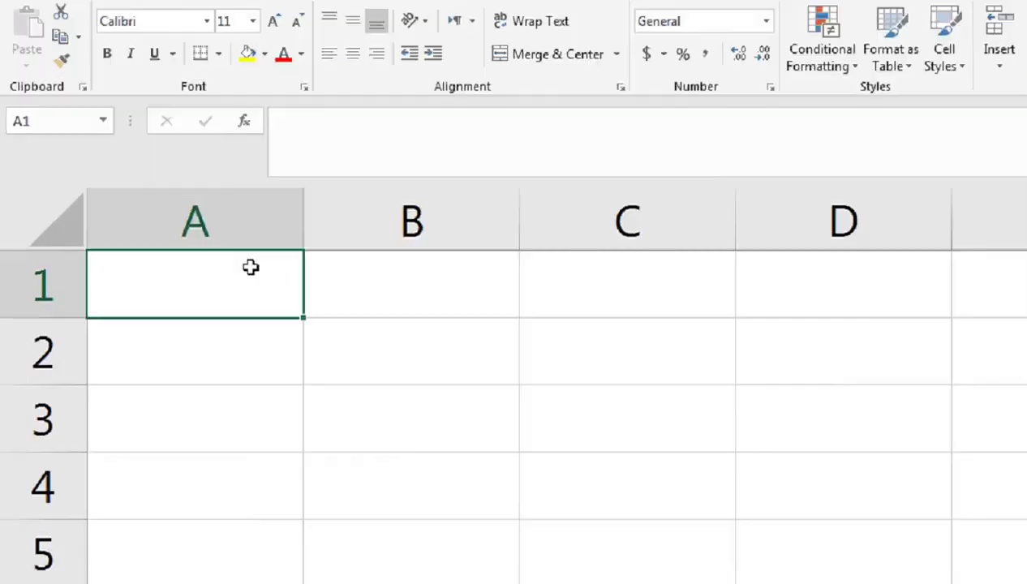
drag(156, 218, 507, 202)
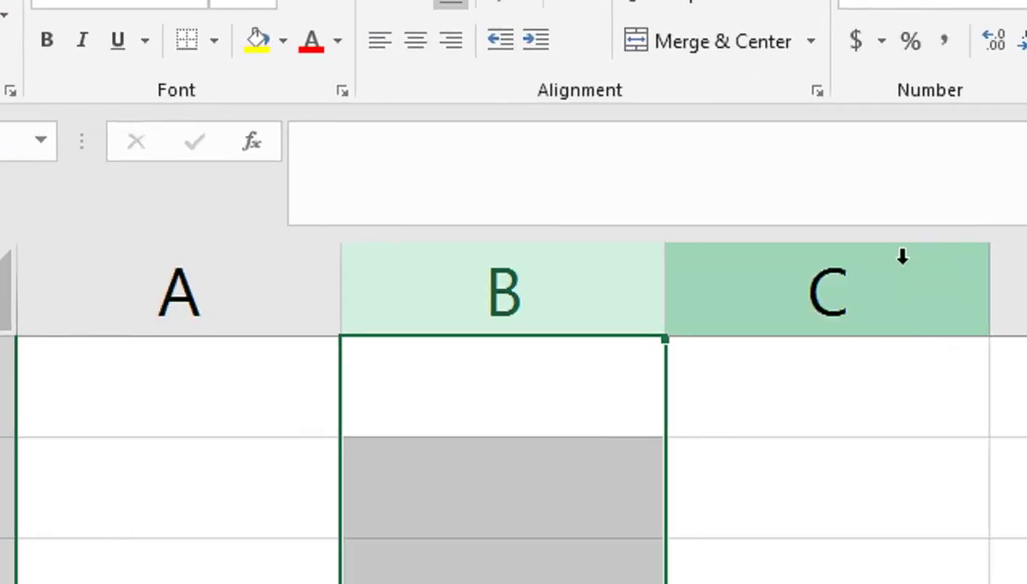
click(888, 266)
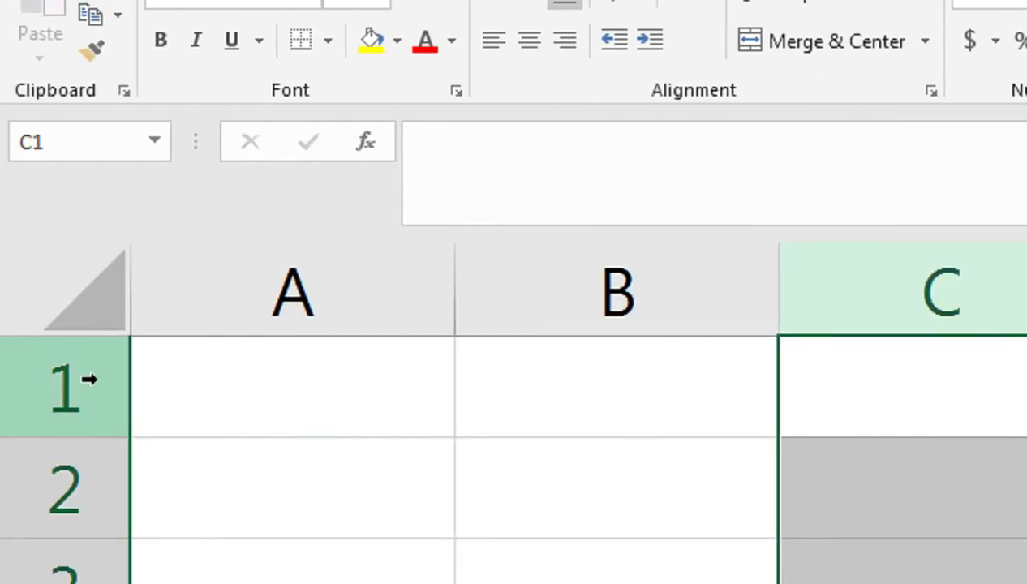
click(225, 287)
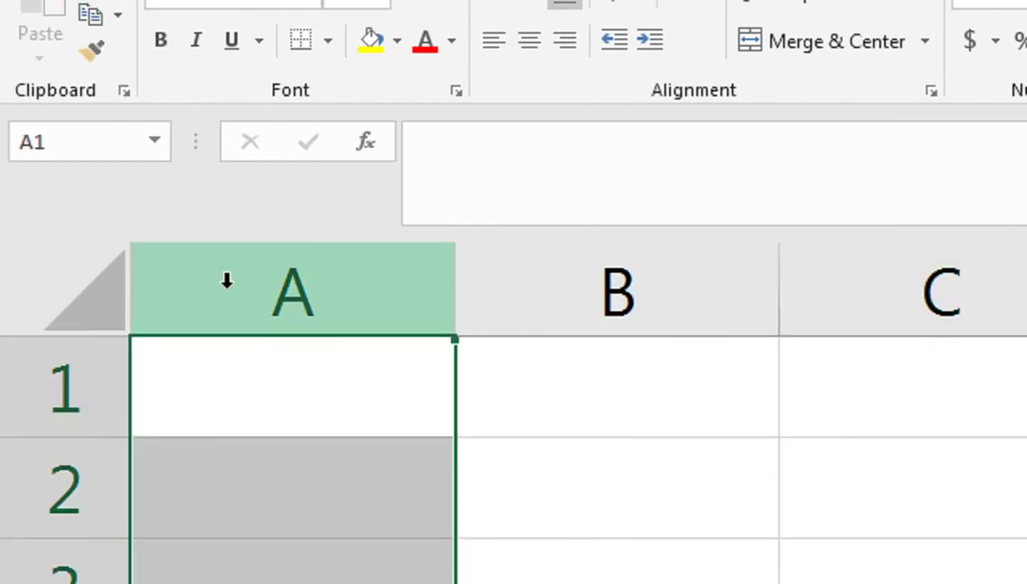
click(51, 393)
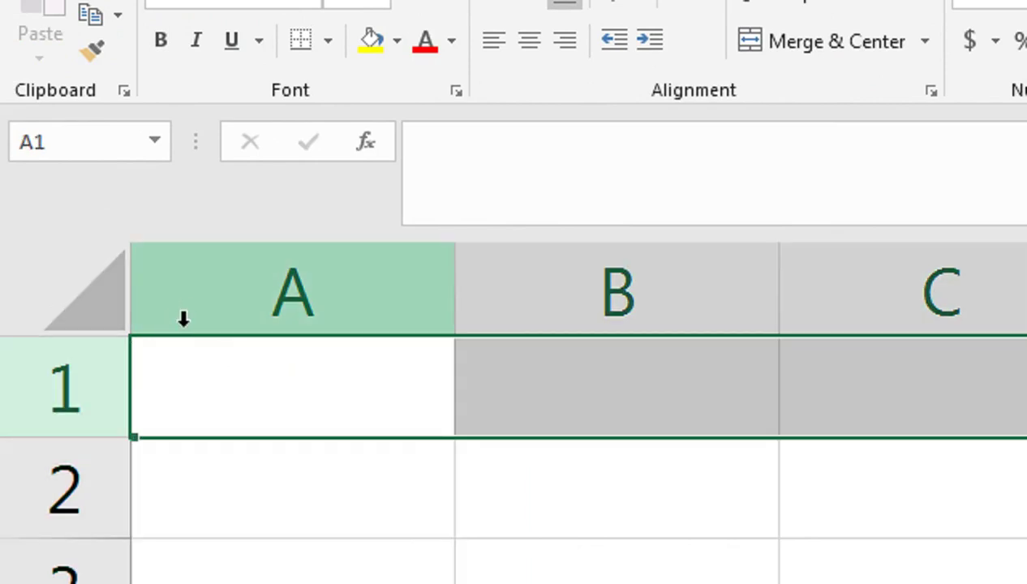
click(213, 414)
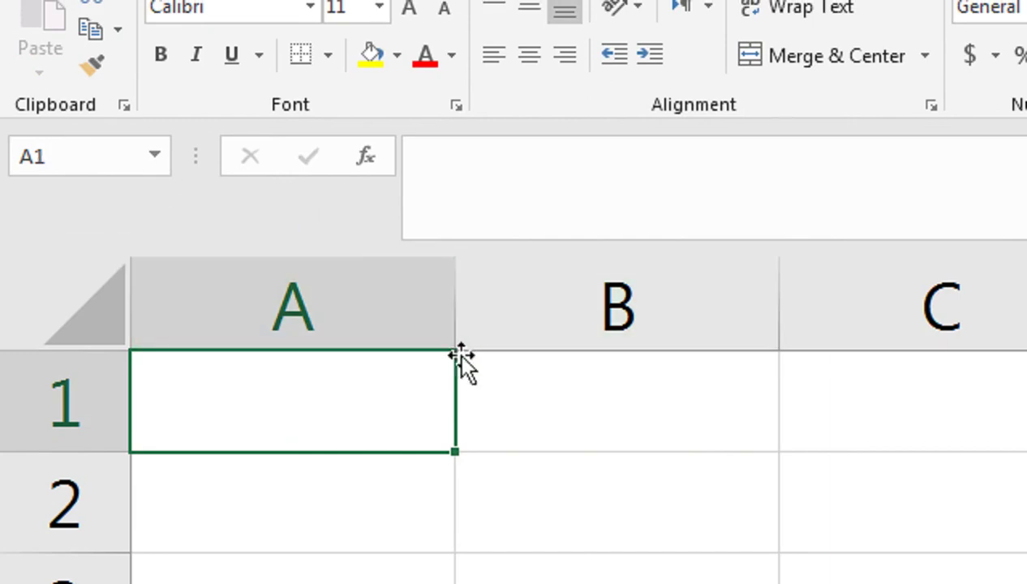
click(357, 482)
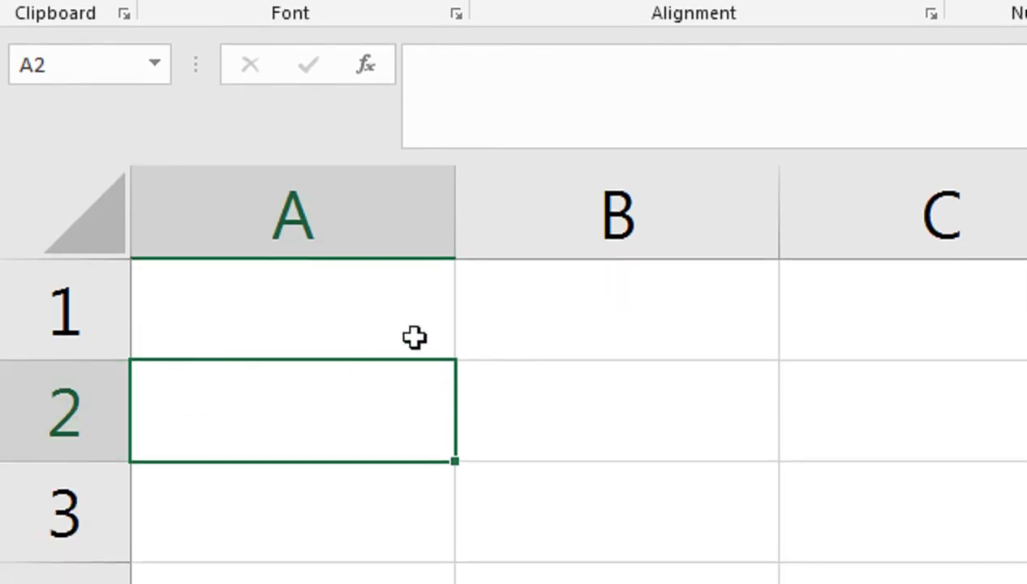
click(524, 332)
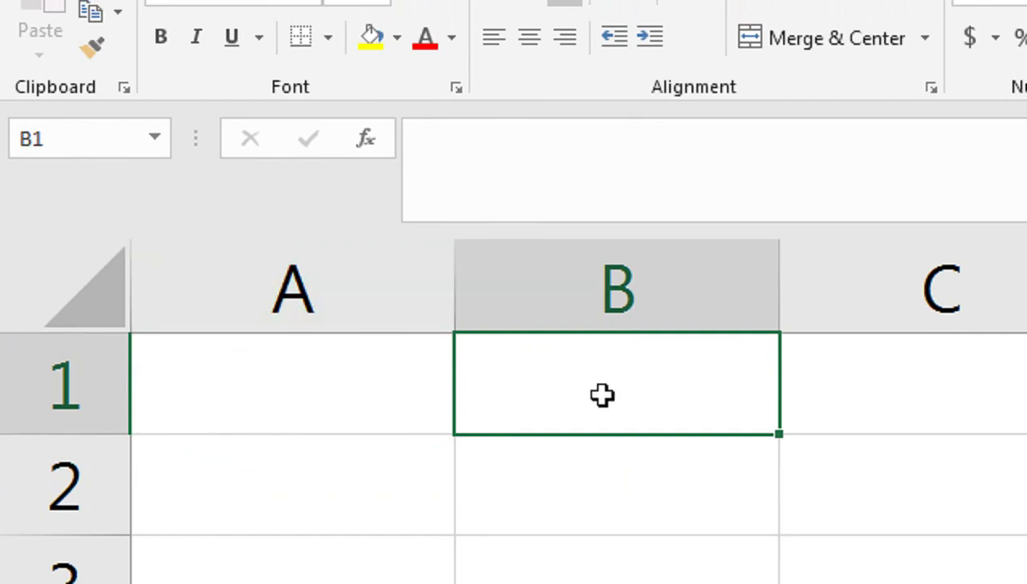
click(548, 452)
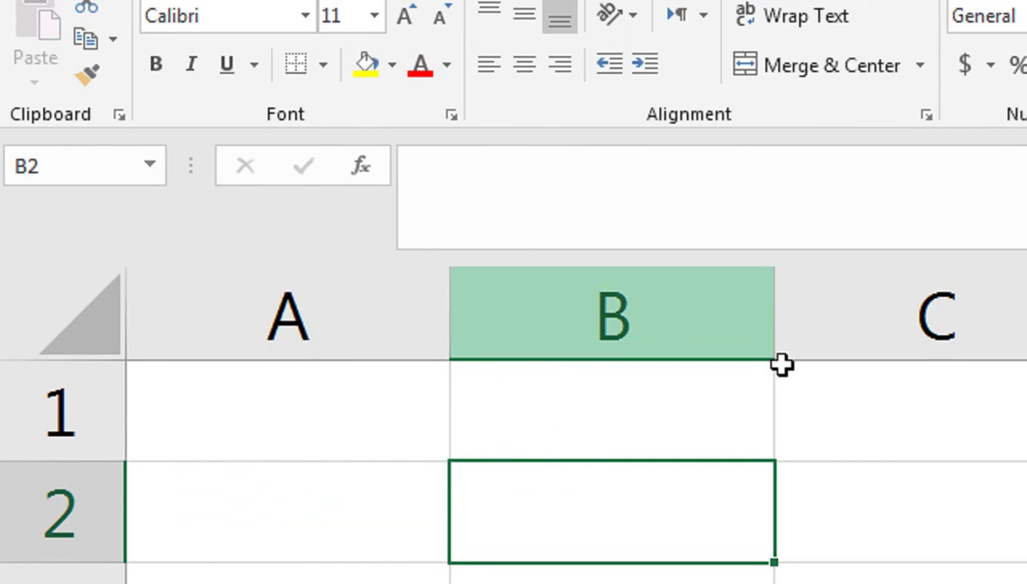
click(783, 305)
click(796, 510)
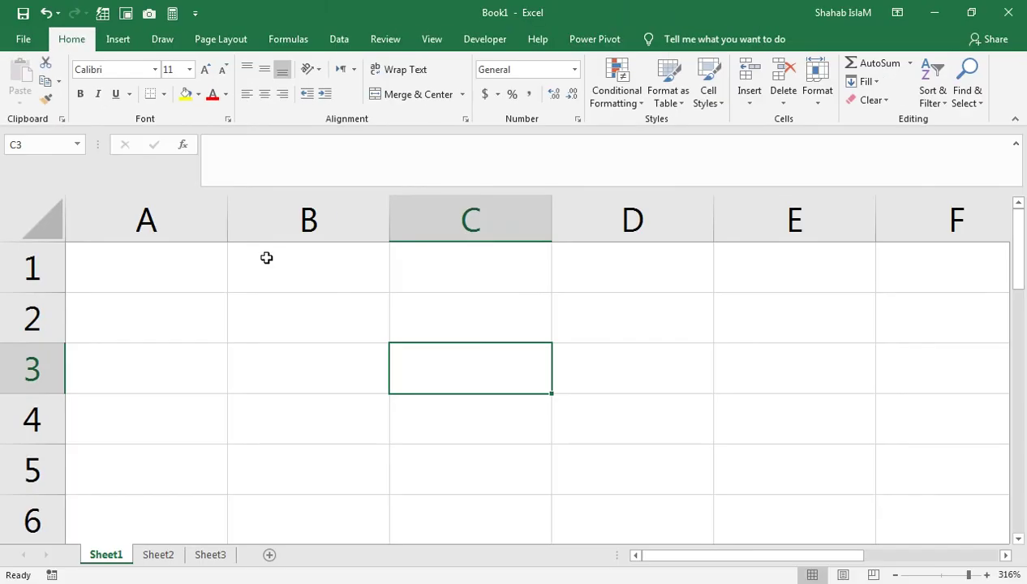
click(535, 394)
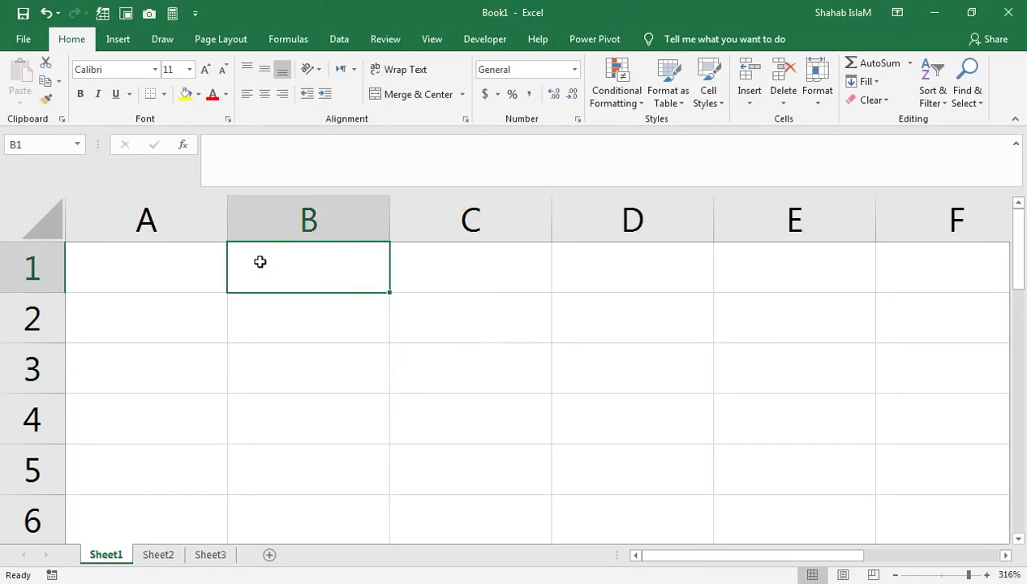
Enter 20 in cell A1 and 50 in cell B1
click(146, 258)
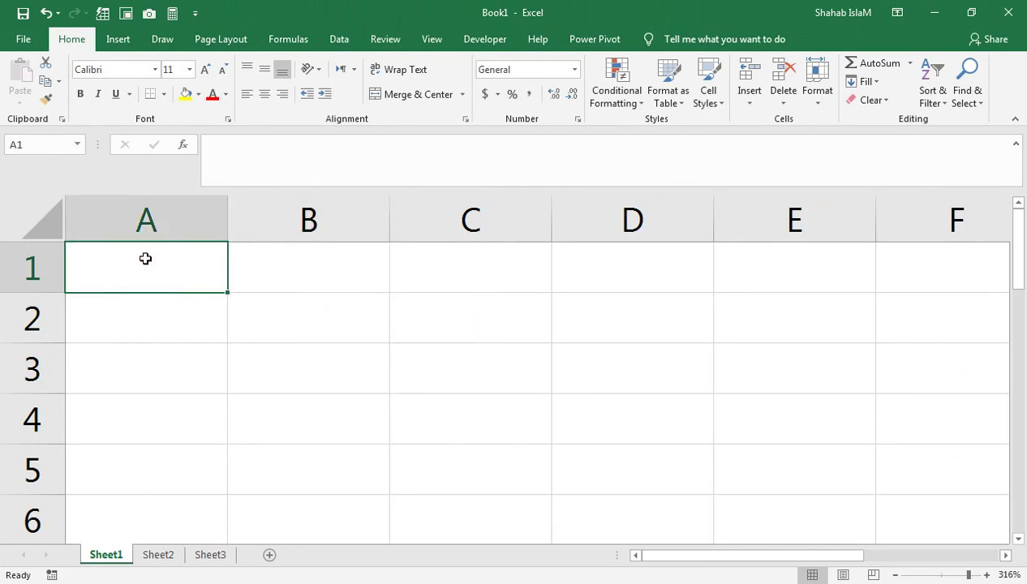
text(20)
key(Tab)
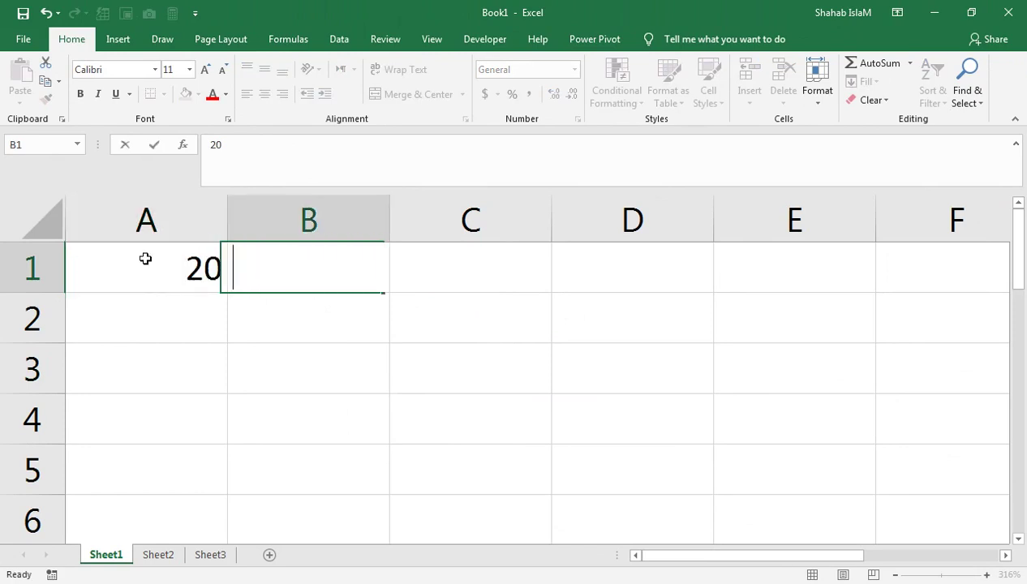
text(50)
key(Return)
click(146, 258)
click(238, 275)
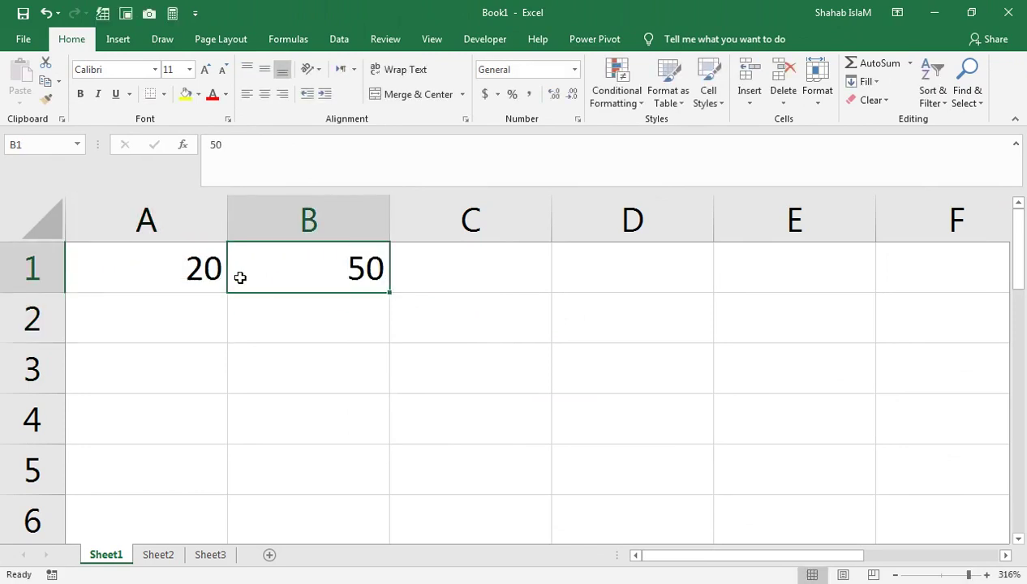
Add the two values in cell C1 with the formula =A1+B1
click(418, 258)
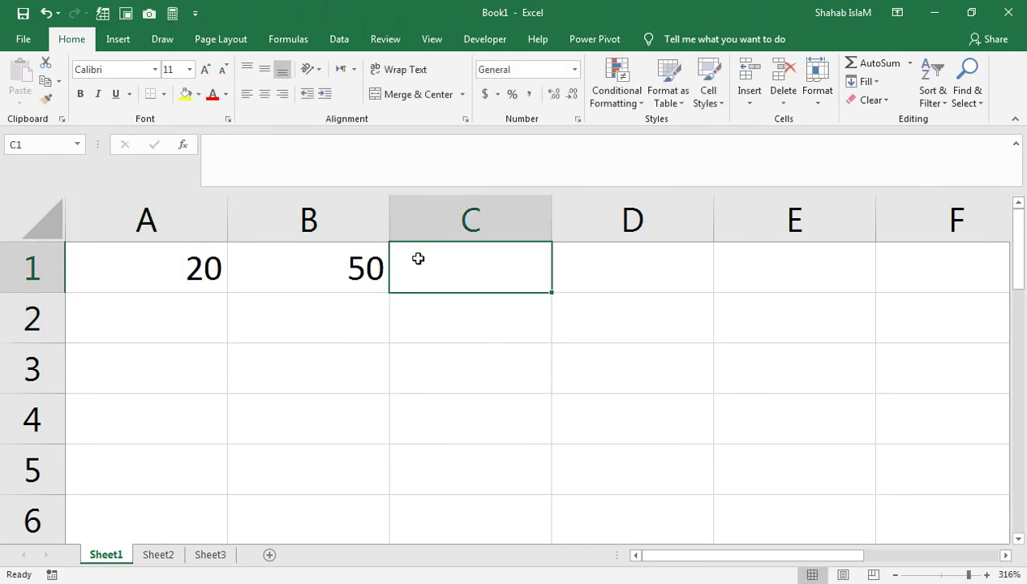
text(=)
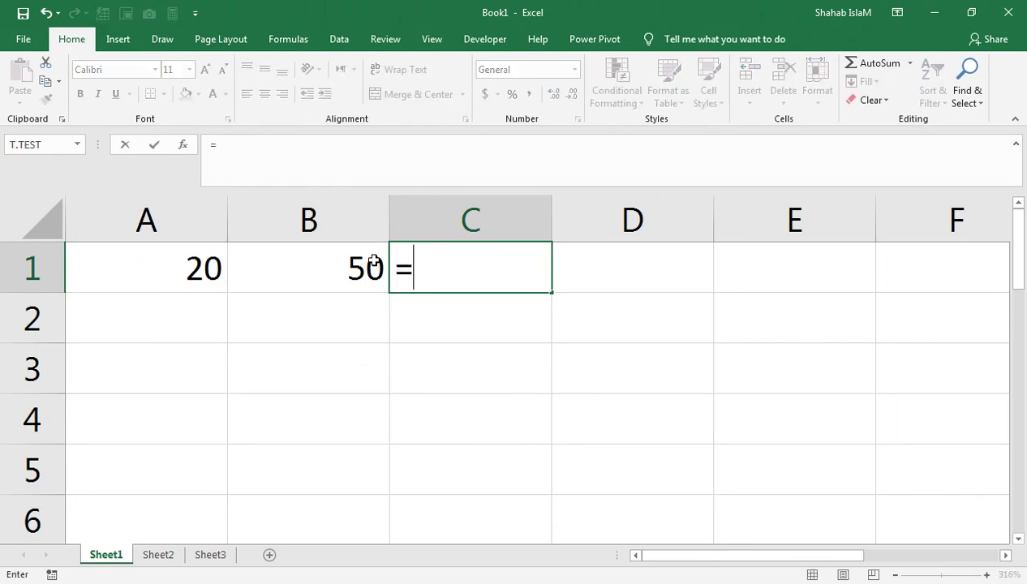
click(200, 281)
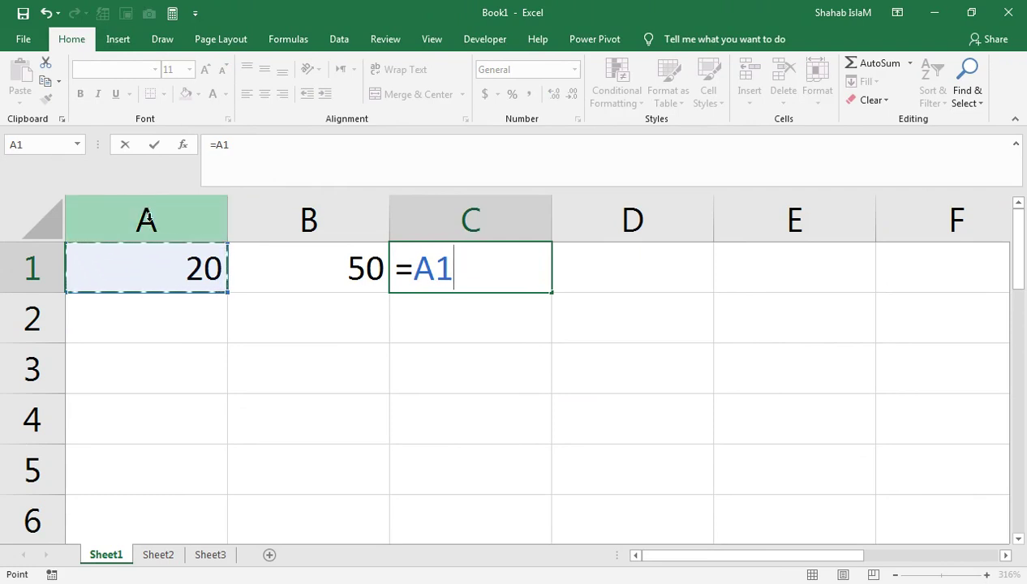
text(+)
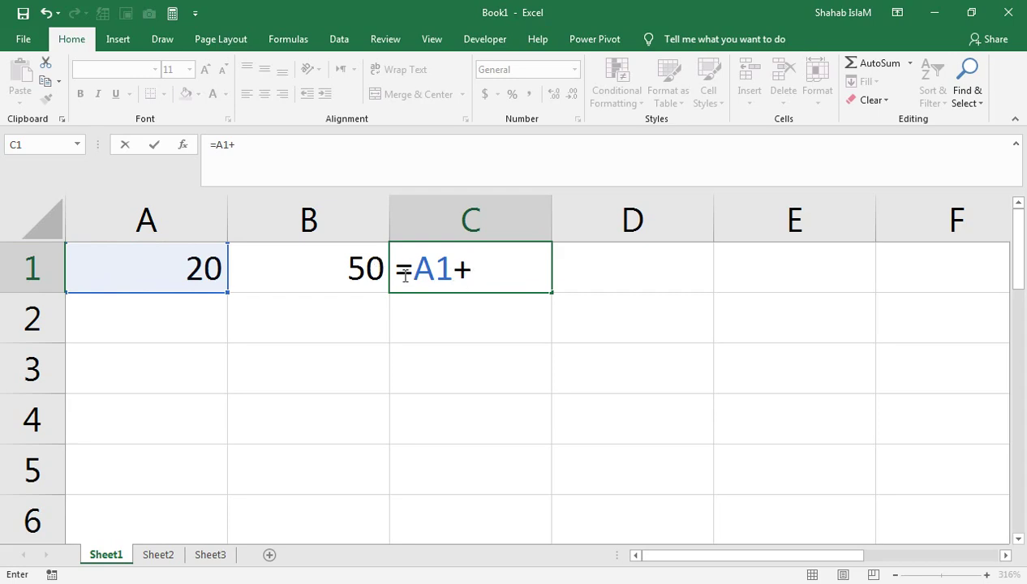
click(352, 271)
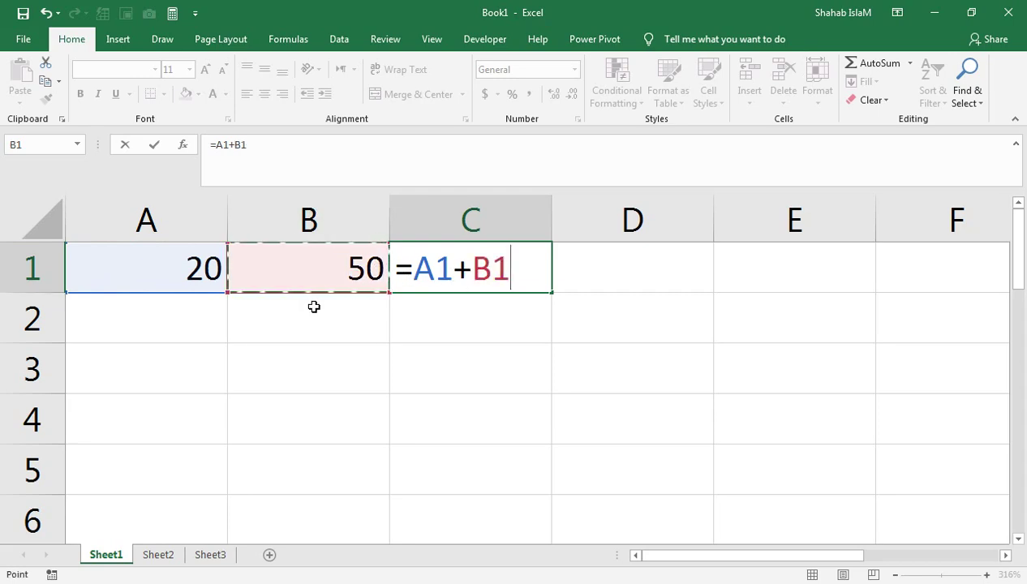
key(Return)
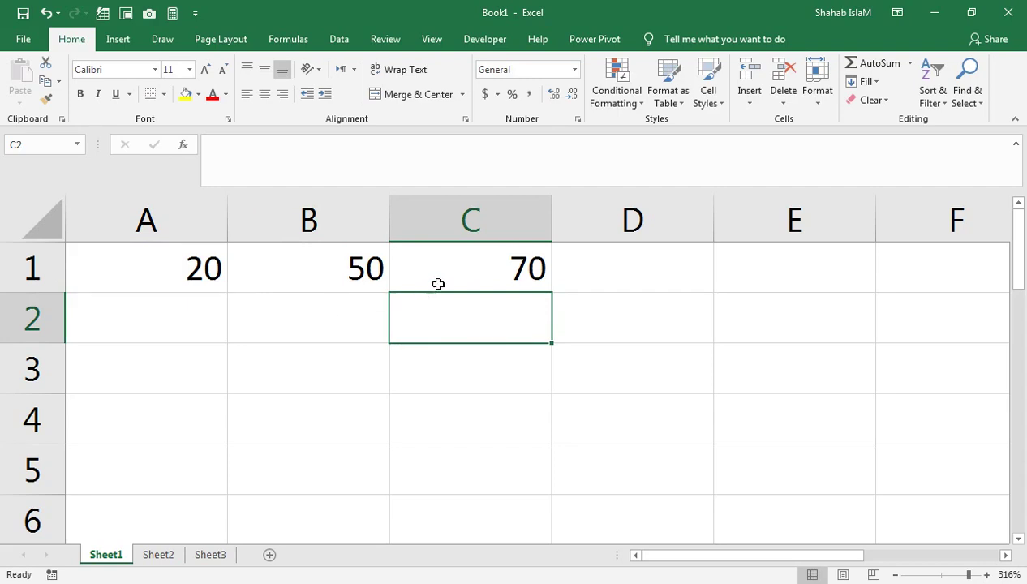
click(439, 284)
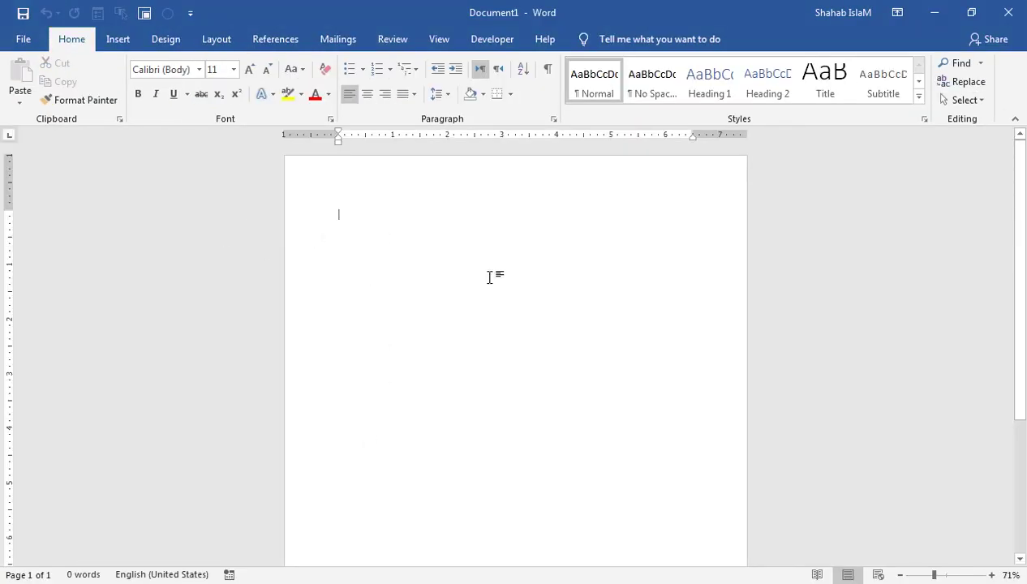
Switch to the blank Word document and create a one-row, six-column table from a line of seven tab-separated plus signs spaced one inch apart
click(945, 578)
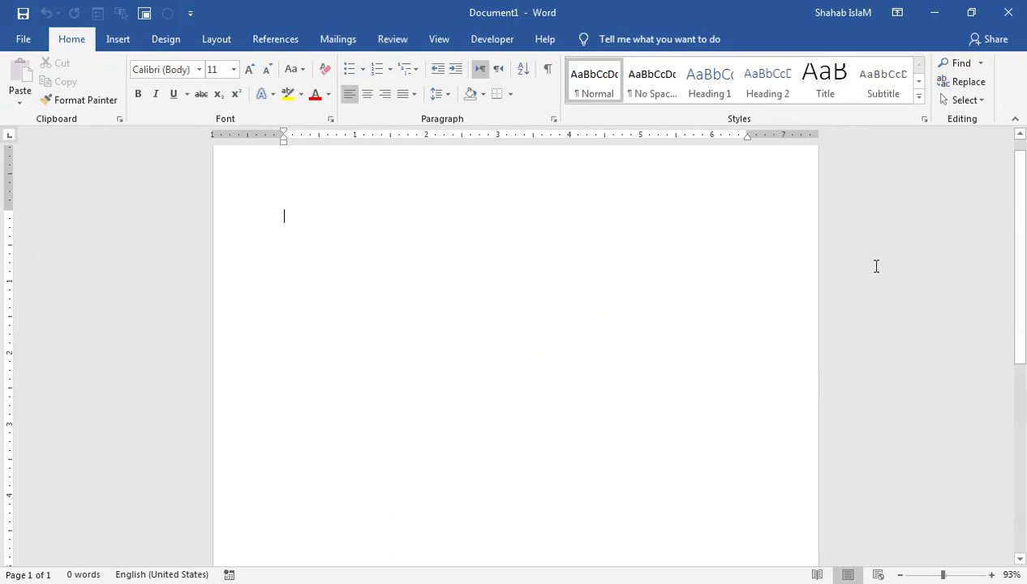
scroll(1018, 179, up, 1)
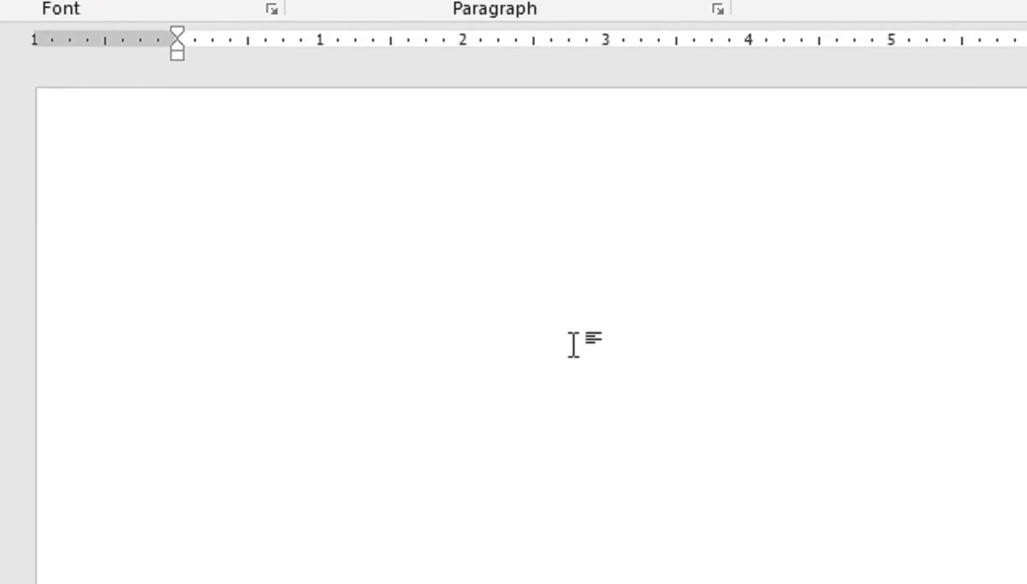
text(+)
key(Tab)
key(Tab)
text(+)
key(Tab)
key(Tab)
text(+)
key(Tab)
key(Tab)
text(+)
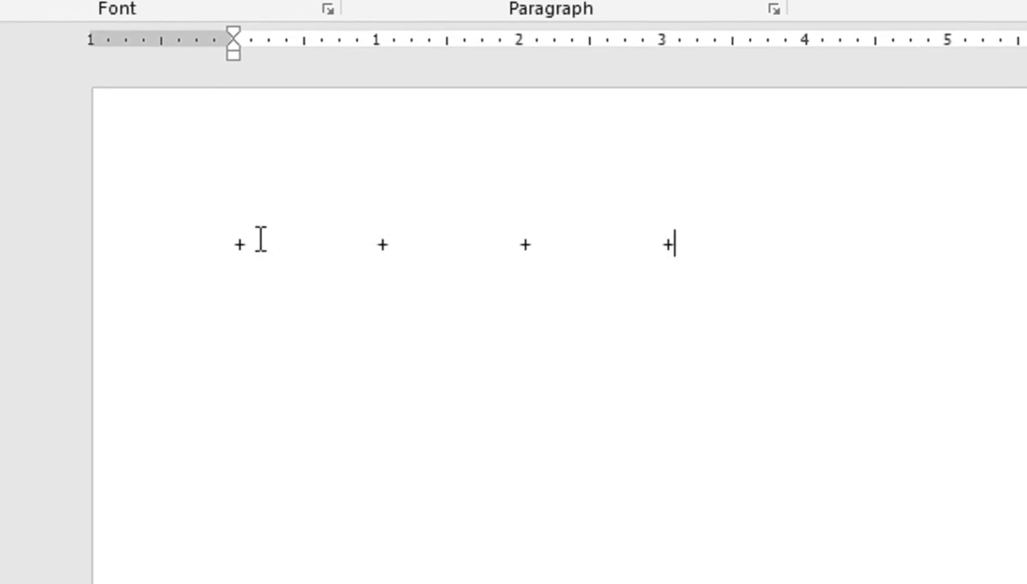
key(Tab)
text(+)
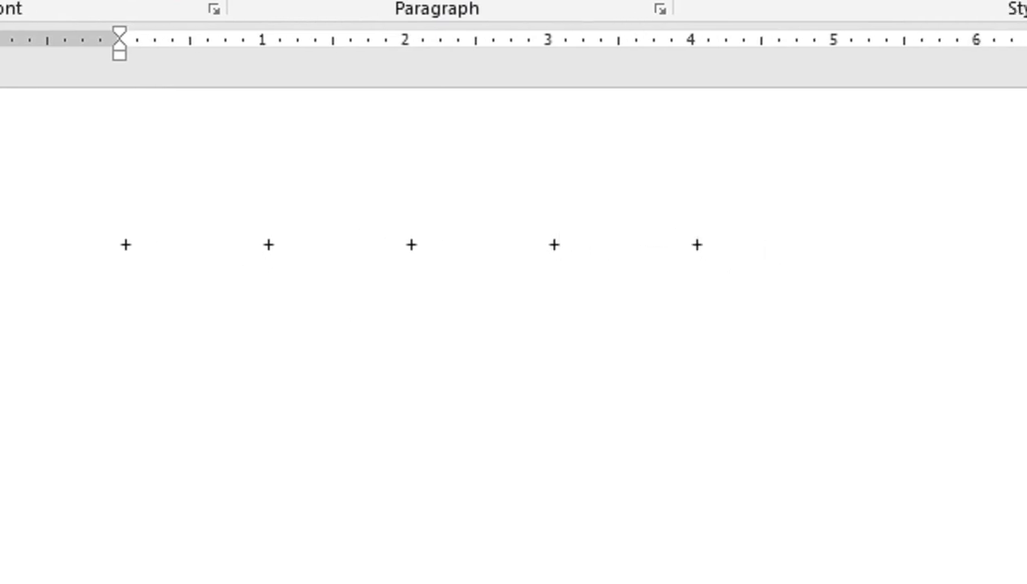
key(Tab)
text(+)
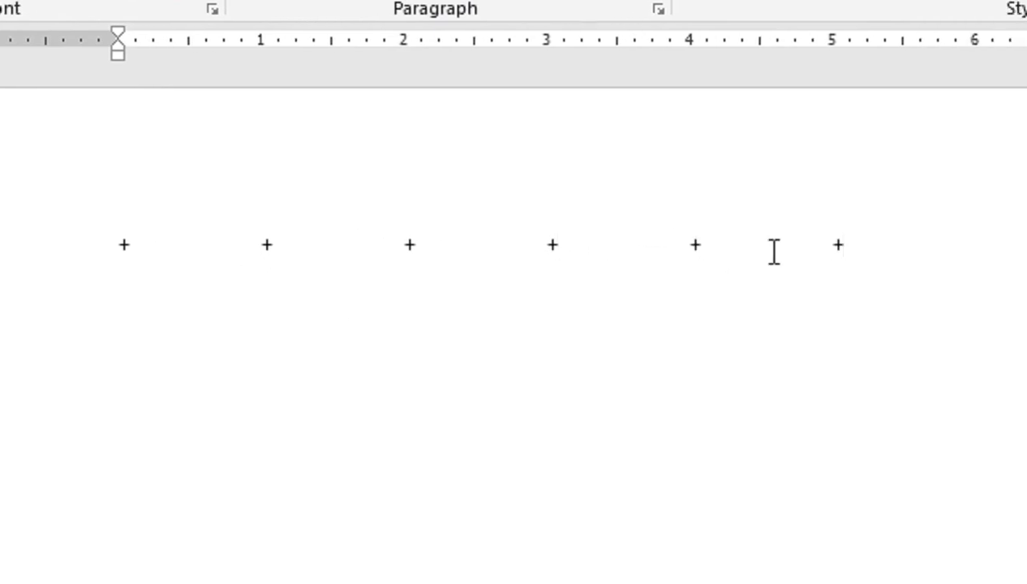
key(Tab)
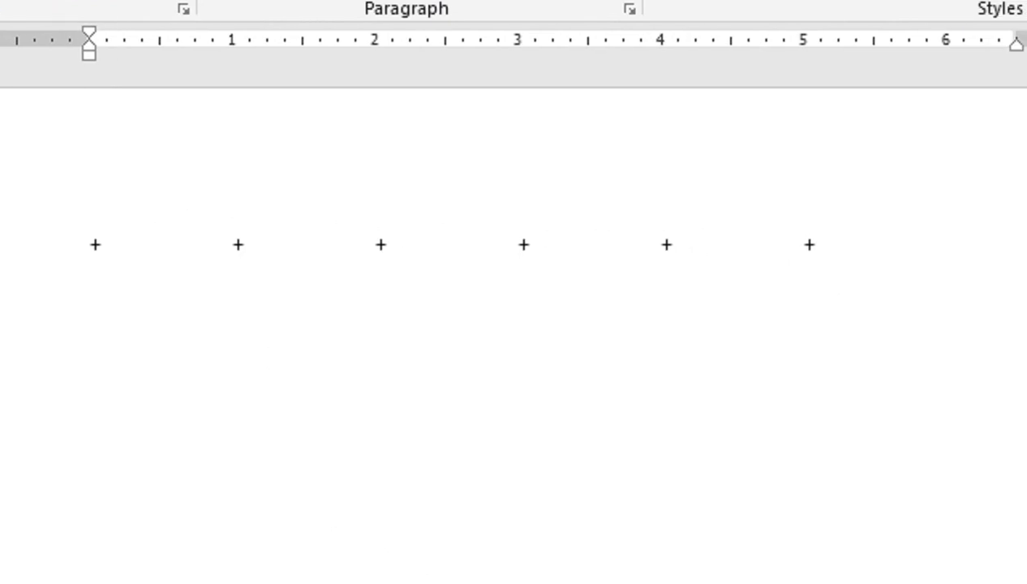
text(+)
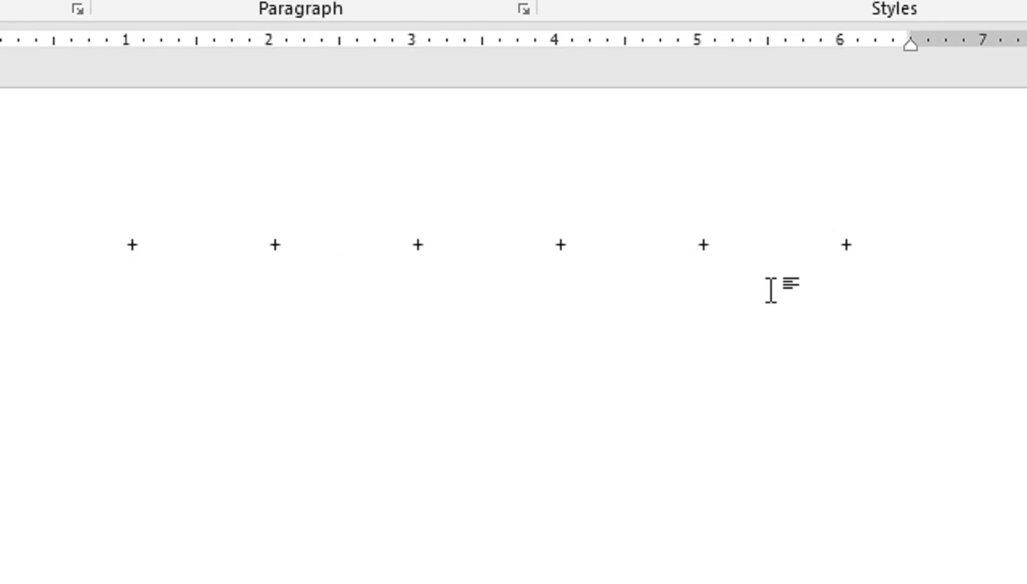
key(Return)
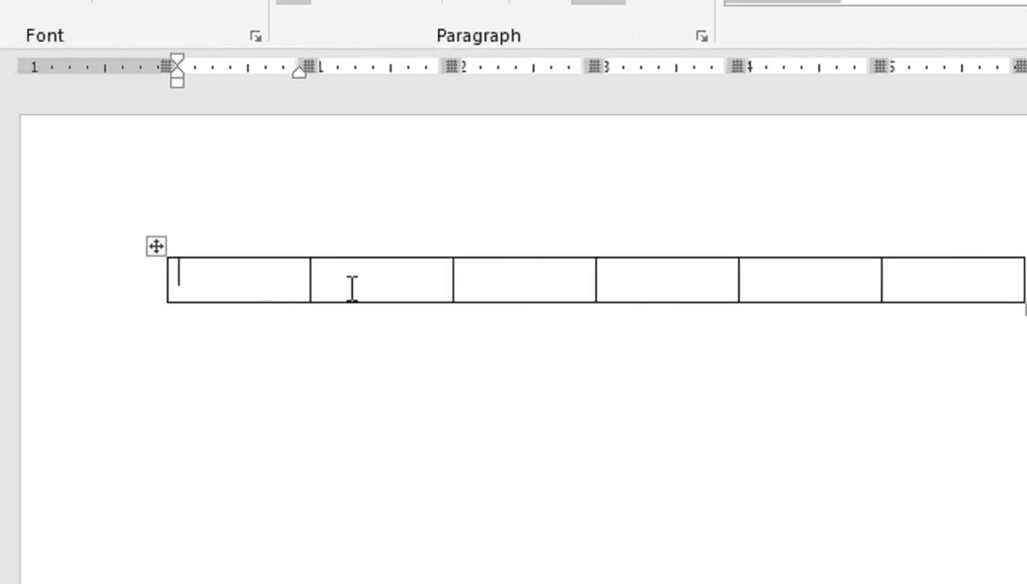
Fill the table's header row with S no, Name, Eng, Urdu, Math and Total
text(S no)
key(Tab)
text(Name)
key(Tab)
text(Eng)
key(Tab)
text(Urdu)
key(Tab)
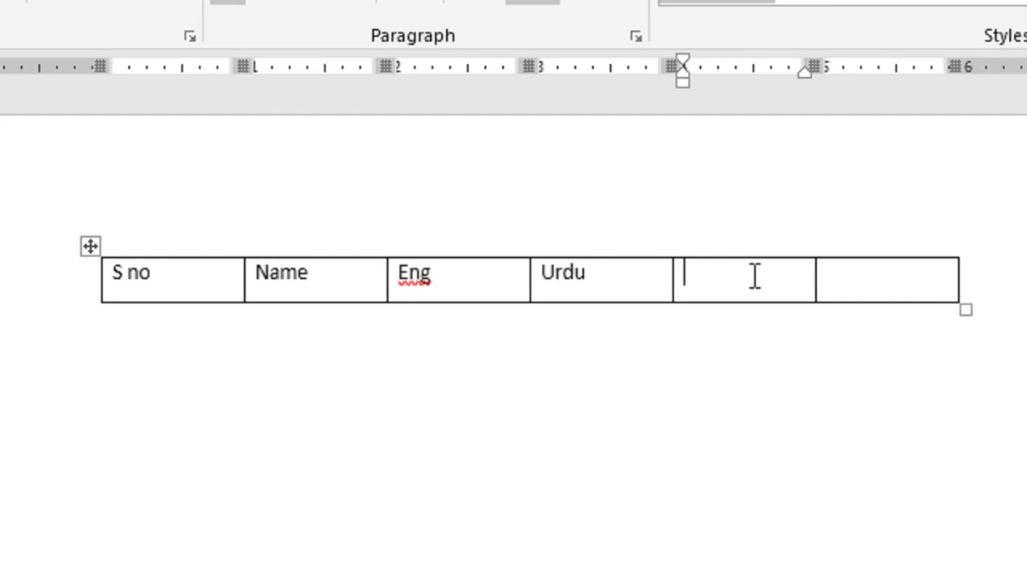
text(Matc)
key(BackSpace)
text(h)
key(Tab)
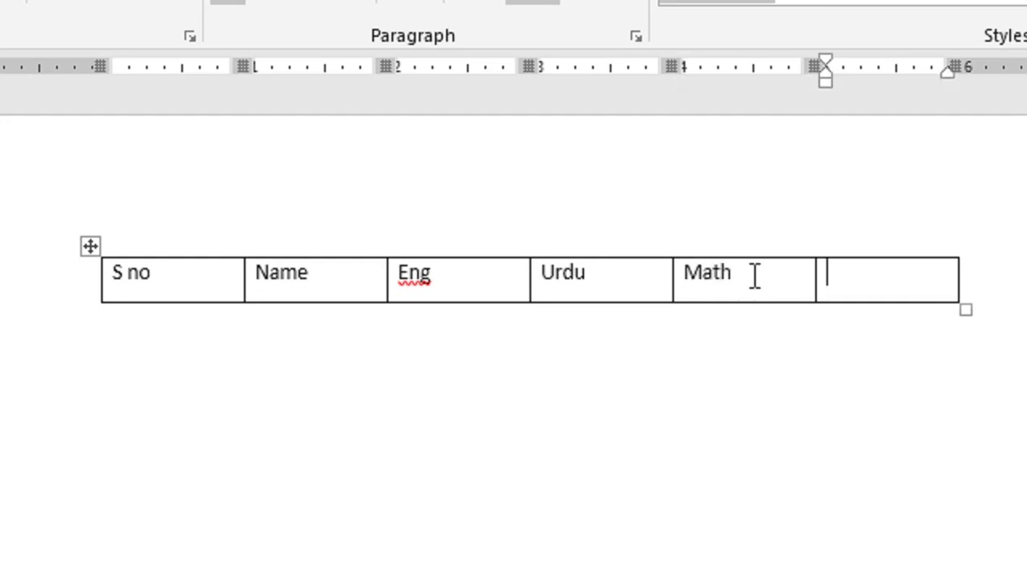
text(Total)
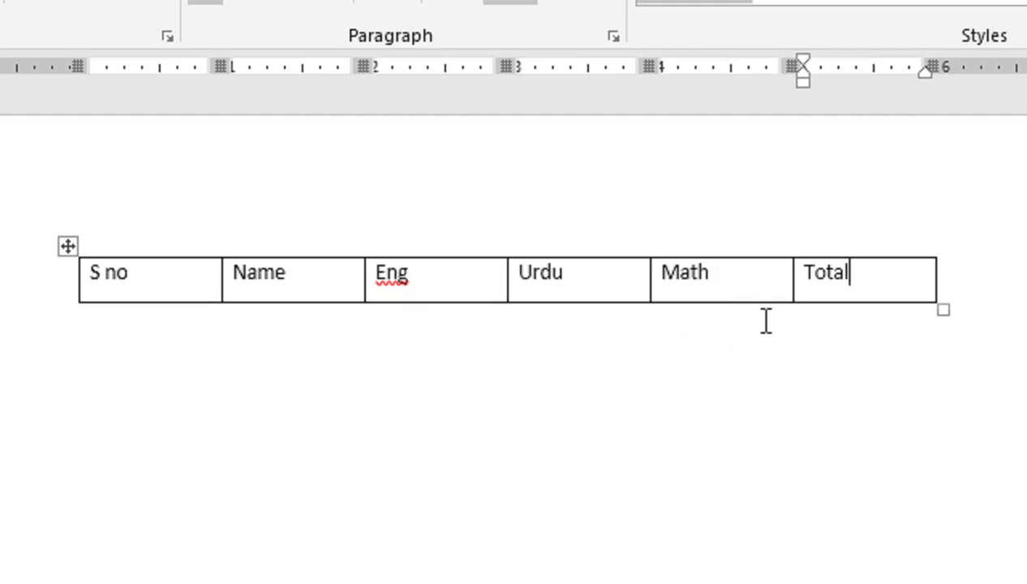
Add a second row with serial number 1, the student's name, and marks Eng 45, Urdu 60 and Math 50
key(Tab)
text(1)
key(Tab)
text(Ahmed)
key(Tab)
text(45)
key(Tab)
text(60)
key(Tab)
text(50)
key(Tab)
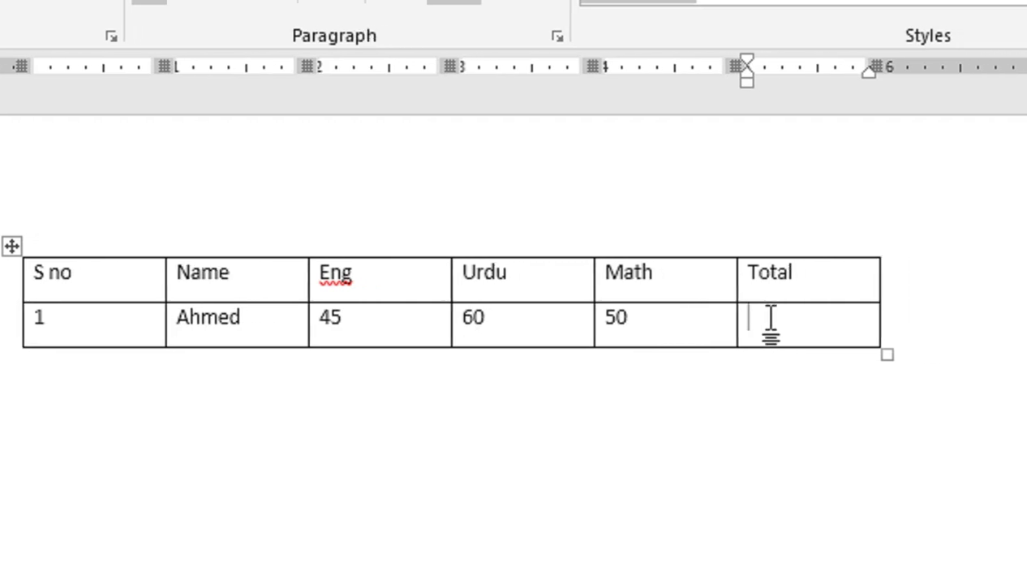
Add a third row to the marks table with serial number 2 in the S no column
key(Tab)
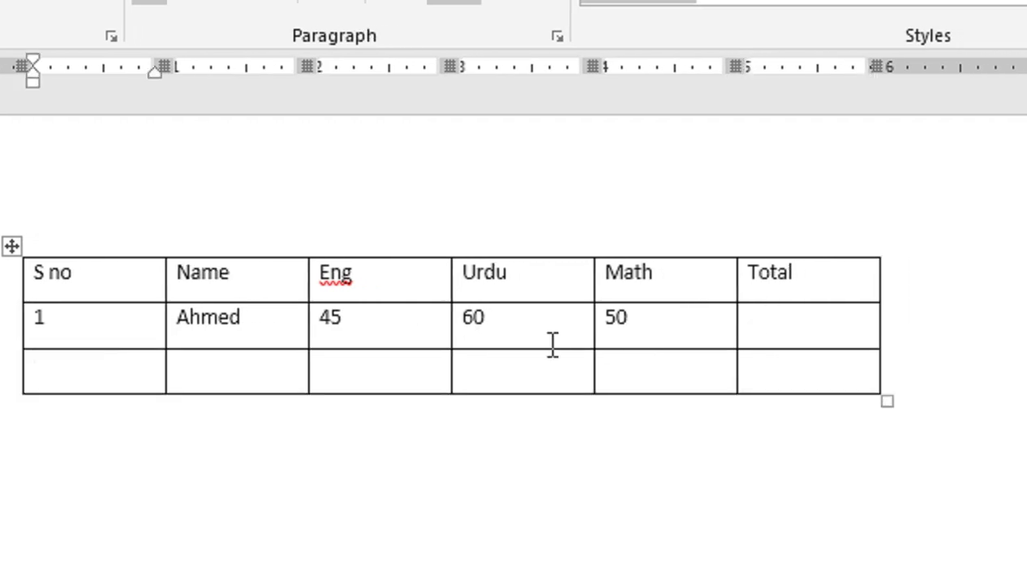
key(Tab)
text(2)
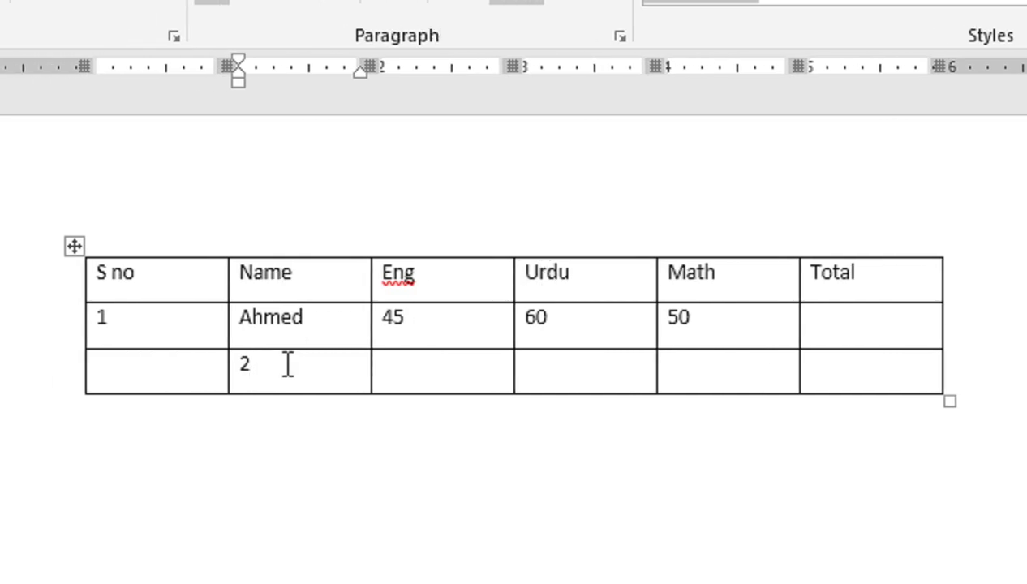
key(shift+Tab)
text(2)
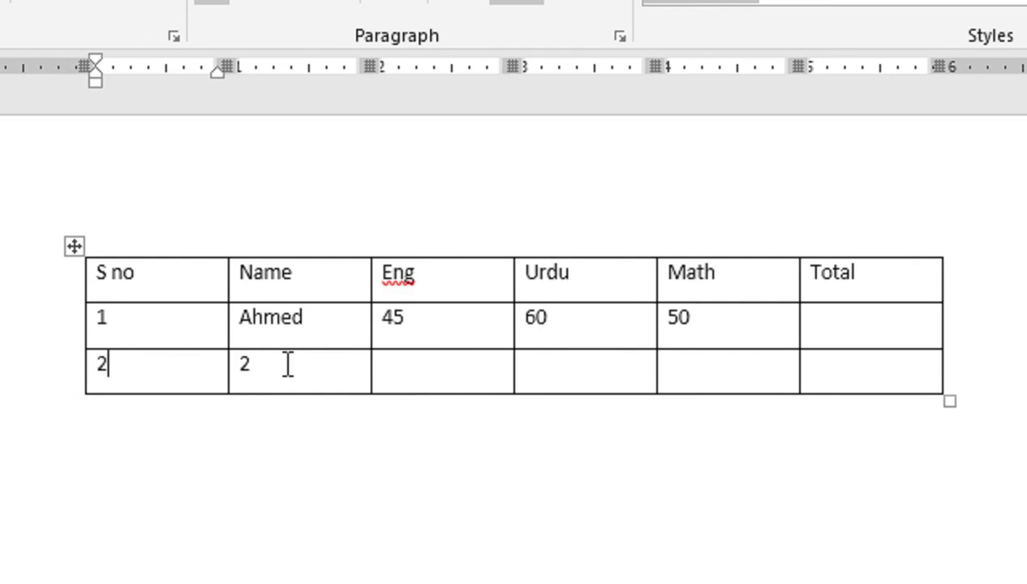
key(Tab)
key(BackSpace)
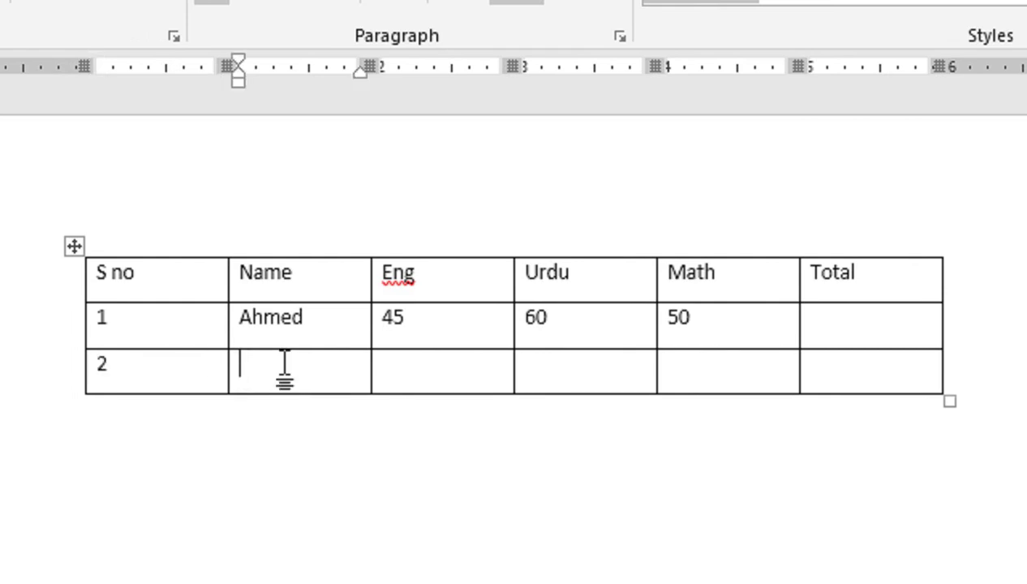
Fill the second student's row with the student's name and marks Eng 20, Urdu 36 and Math 56
text(Waqas)
key(Tab)
text(20)
key(Tab)
text(36)
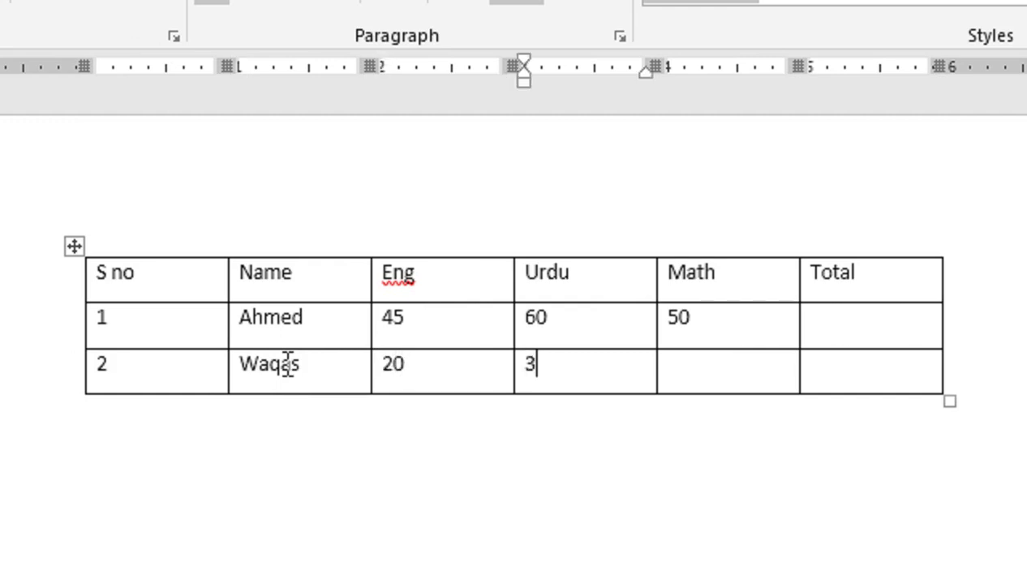
key(Tab)
text(56)
key(Tab)
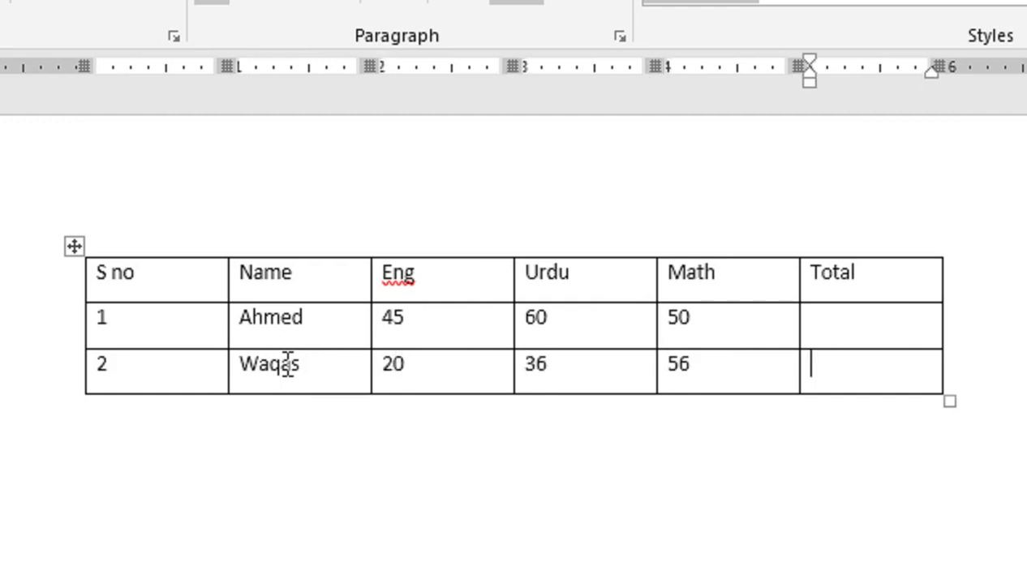
Add a row for the third student with serial number 3 and the student's name
key(Tab)
text(3)
key(Tab)
text(Iran)
key(Tab)
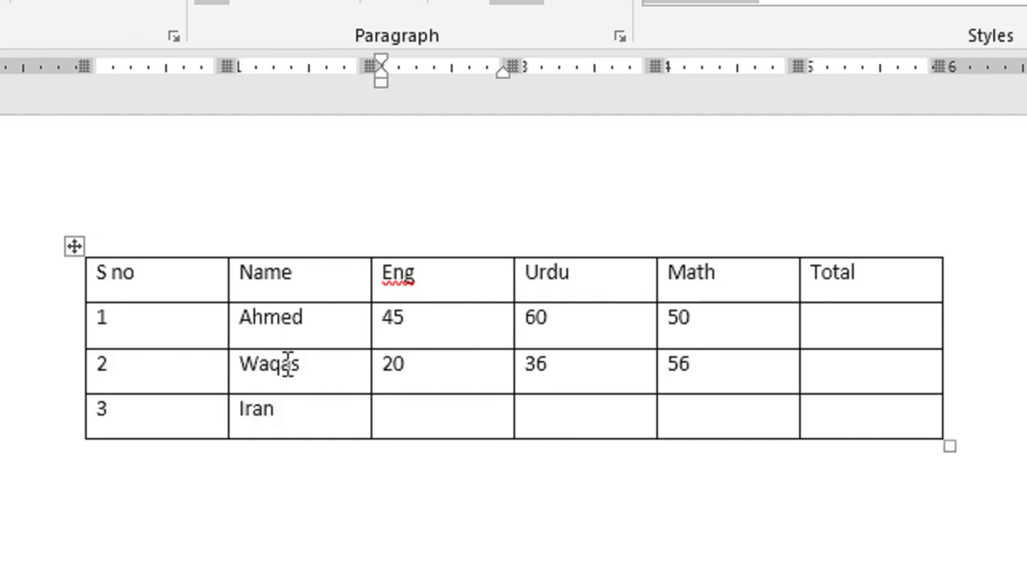
key(shift+Tab)
text(Imran)
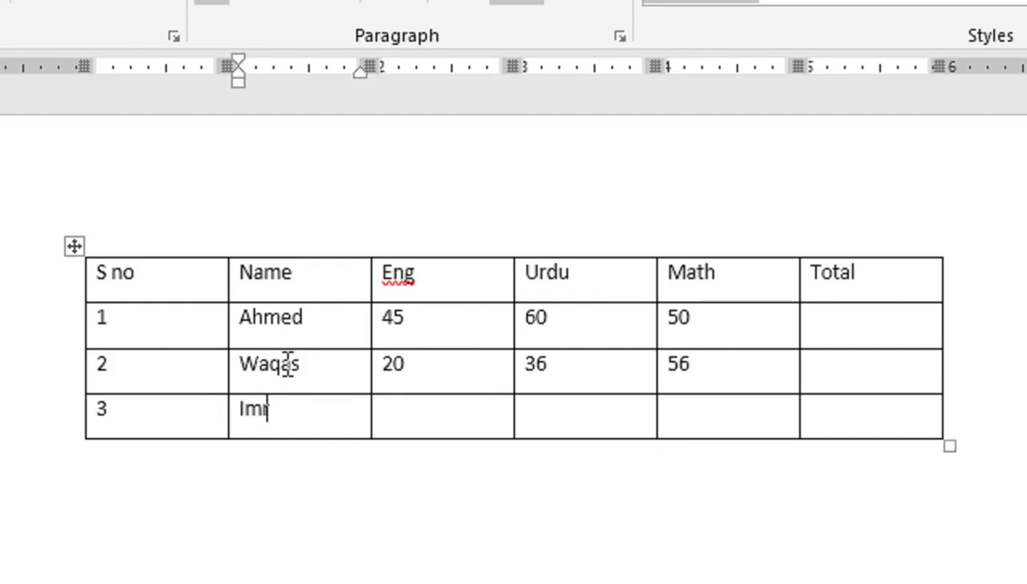
Enter the third student's marks as Eng 40, Urdu 50 and Math 60
key(Tab)
text(40)
key(Tab)
text(50)
key(Tab)
text(60)
key(Tab)
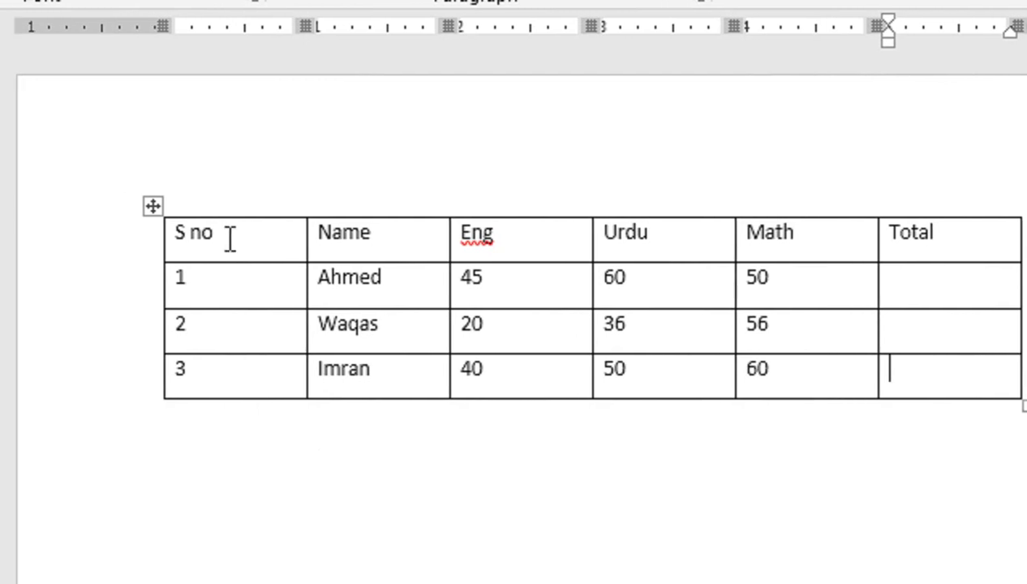
Centre the header row's text horizontally and vertically in its cells and make the row 0.56" high
drag(231, 244, 992, 197)
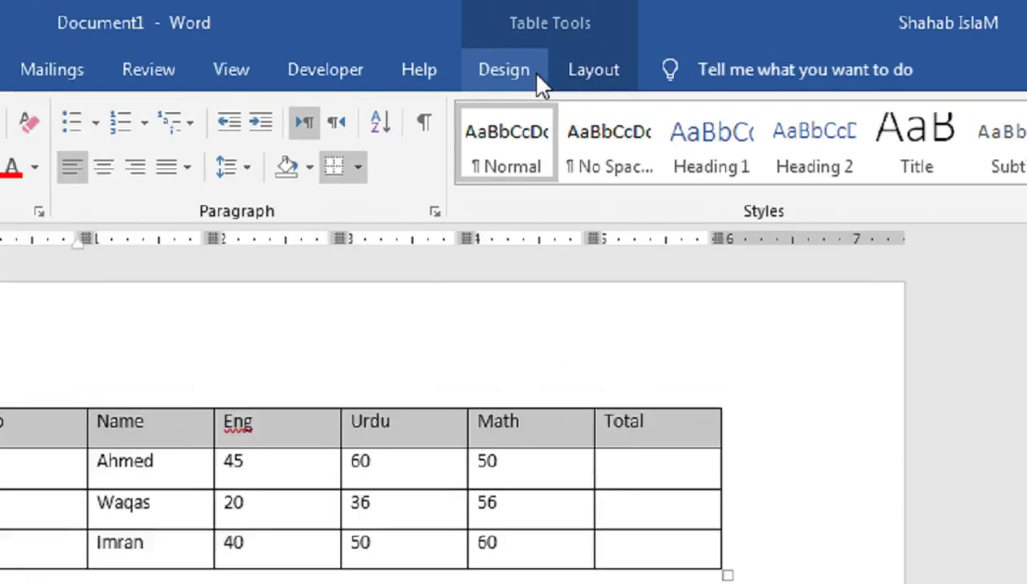
click(626, 40)
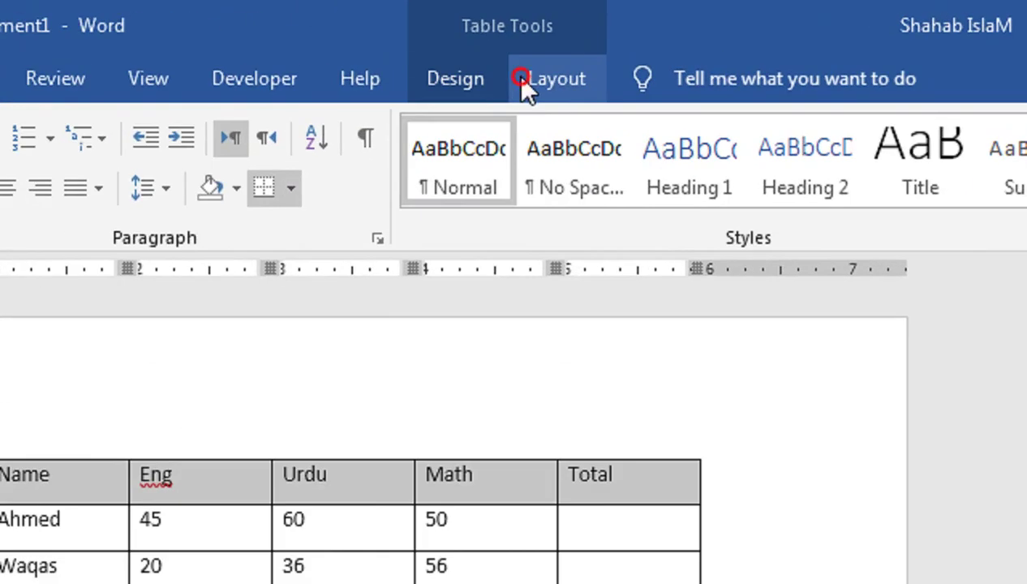
click(727, 161)
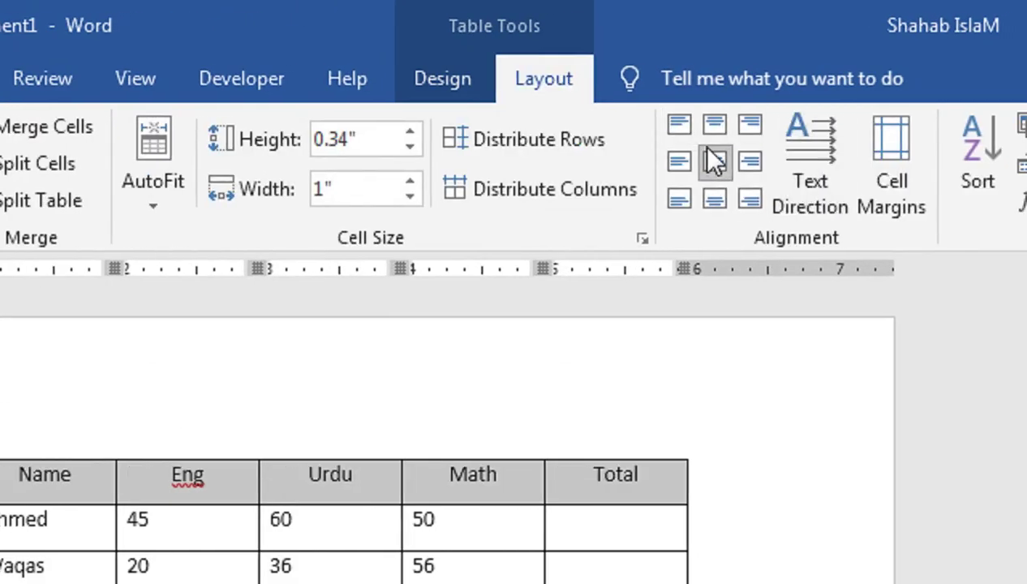
click(714, 125)
click(714, 162)
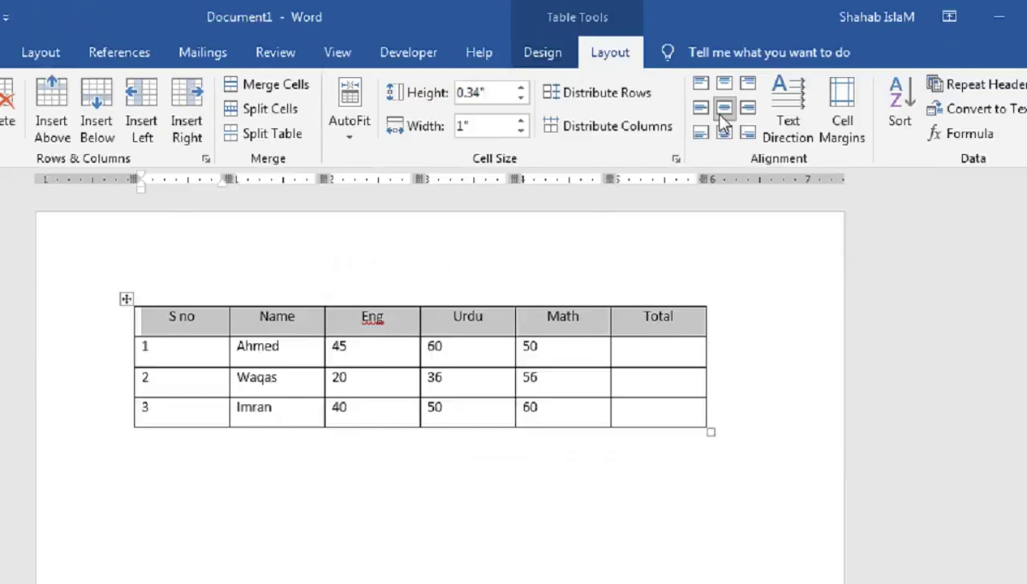
drag(342, 253, 748, 245)
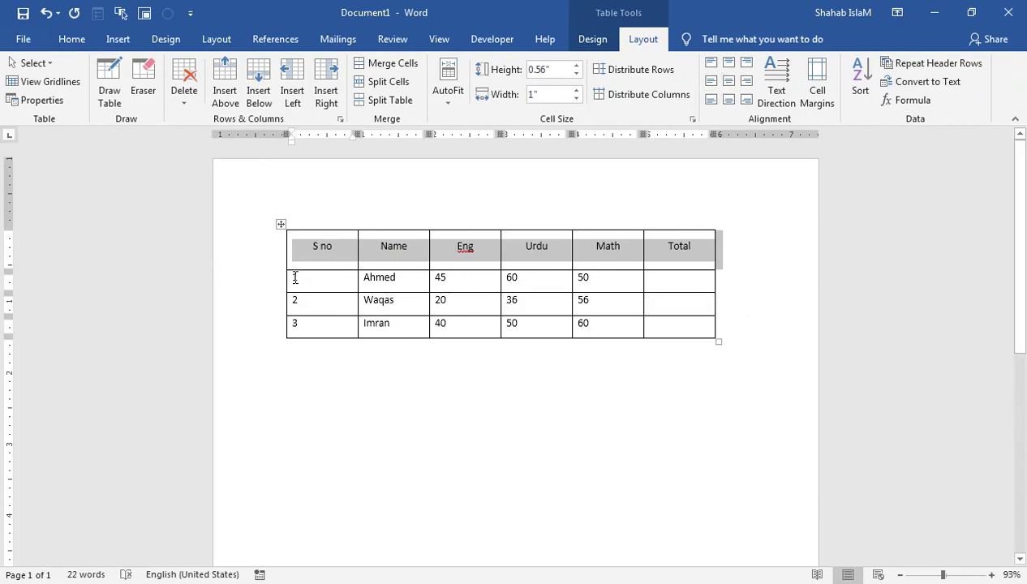
Centre the text horizontally in the cells of the three student rows
drag(295, 278, 665, 318)
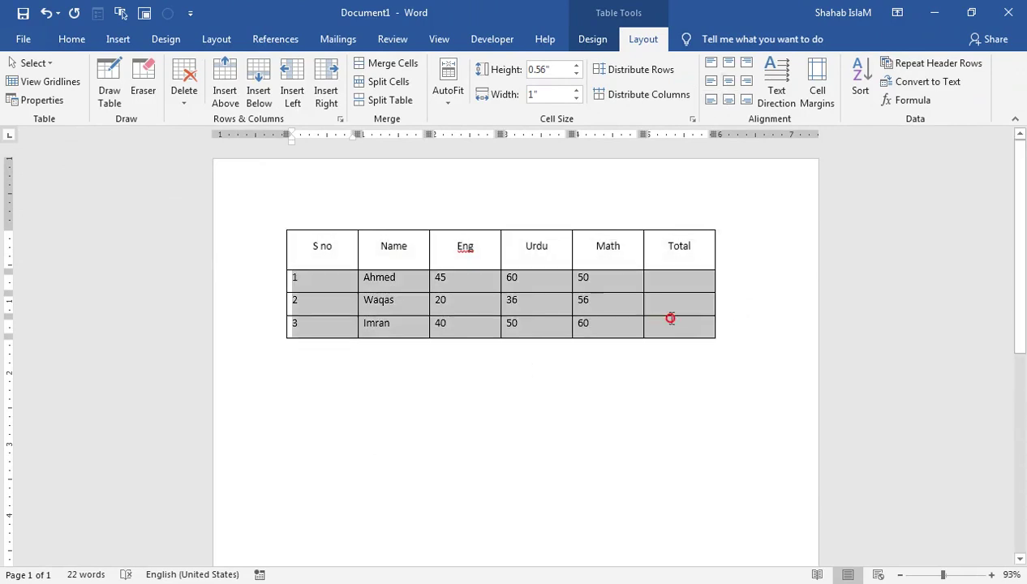
click(728, 99)
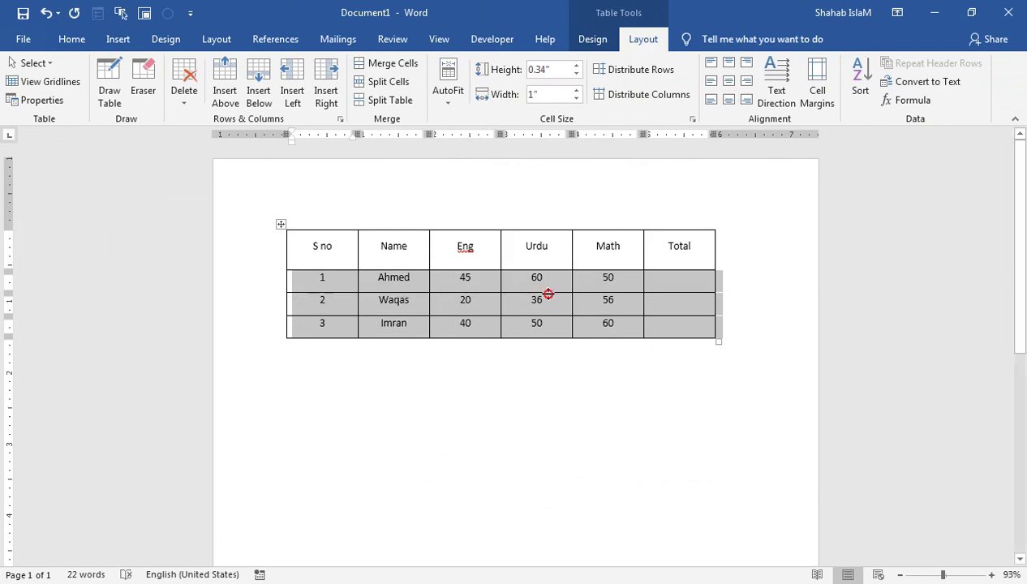
click(560, 253)
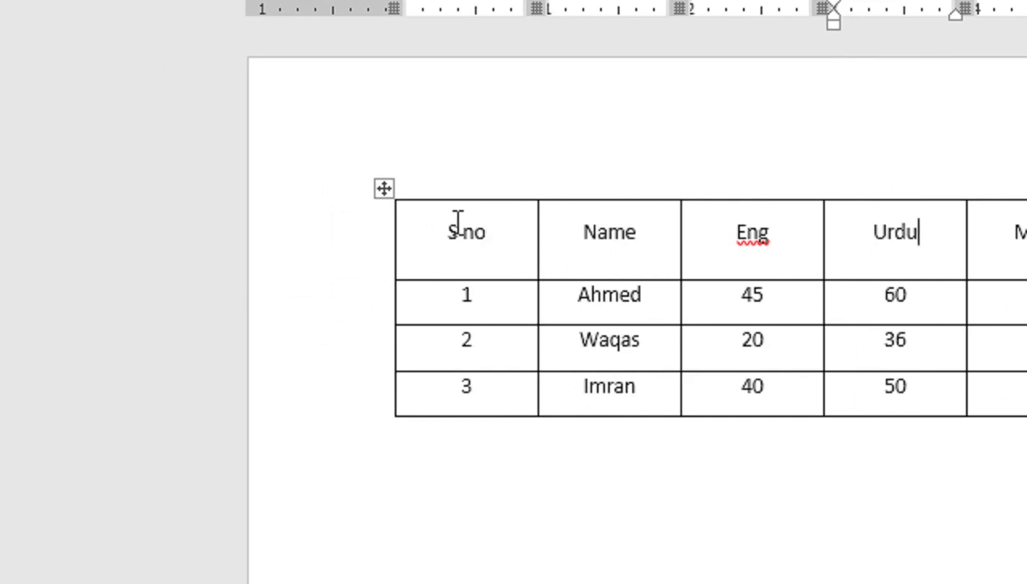
Select the entire marks table and copy it
click(495, 232)
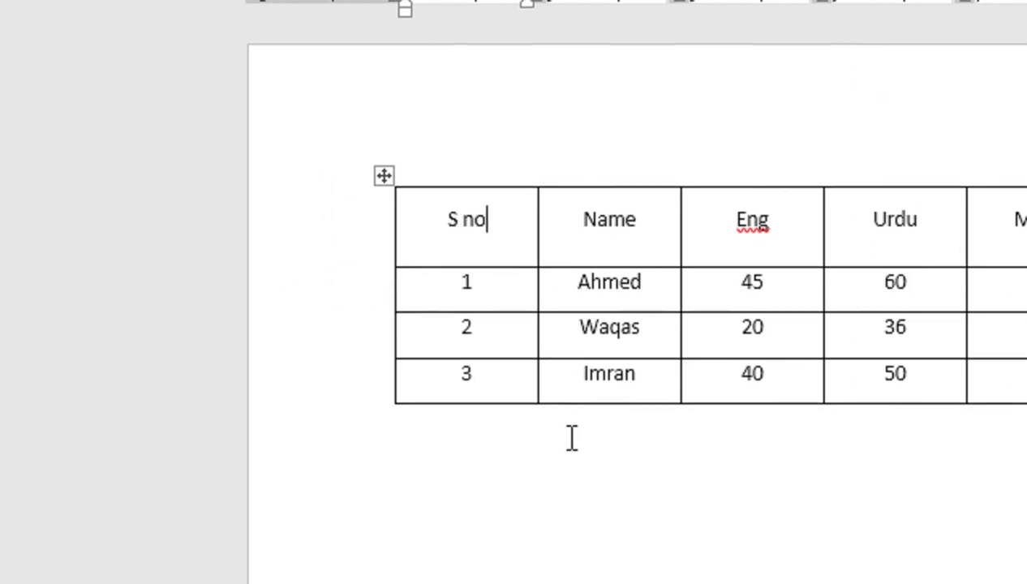
click(537, 474)
mouse_move(452, 202)
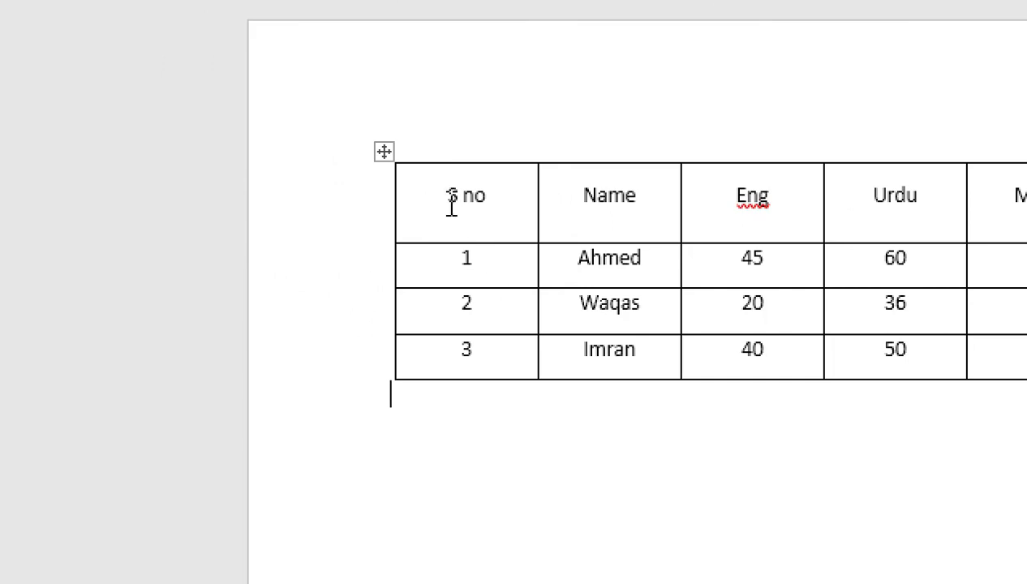
click(386, 154)
right_click(391, 159)
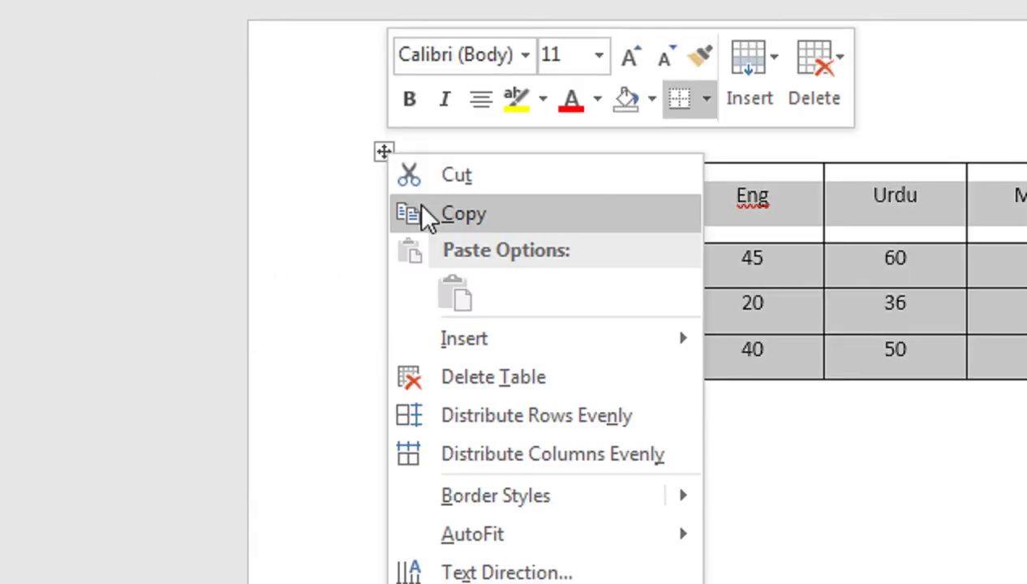